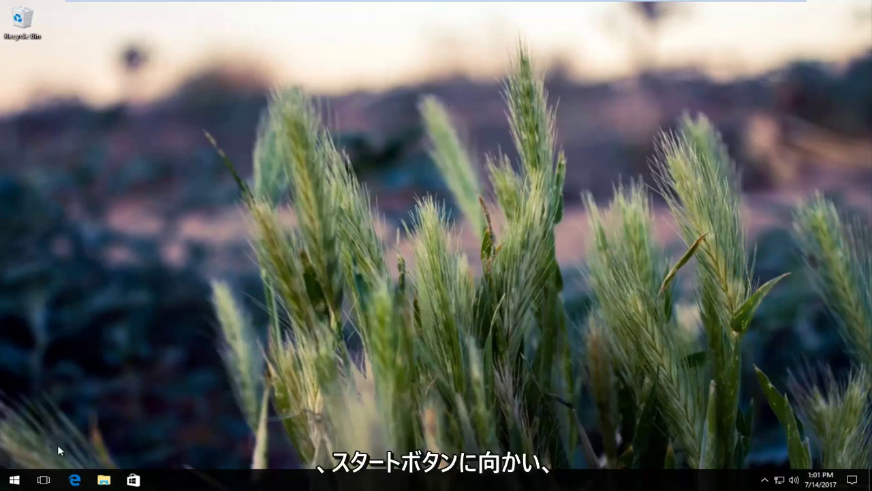
Launch Settings from the Start menu and drag its window further right.
{"action": "left_click", "coordinate": [13, 480]}
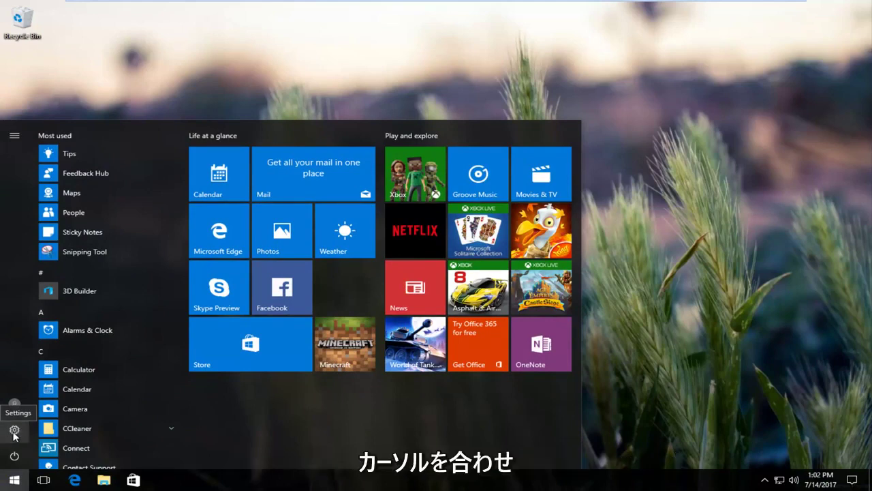
{"action": "left_click", "coordinate": [13, 430]}
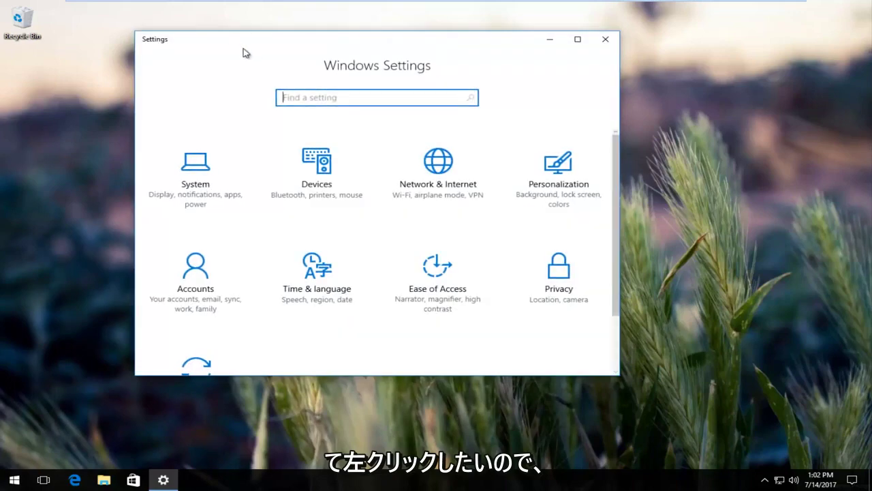
{"action": "left_click_drag", "start_coordinate": [293, 52], "coordinate": [354, 49]}
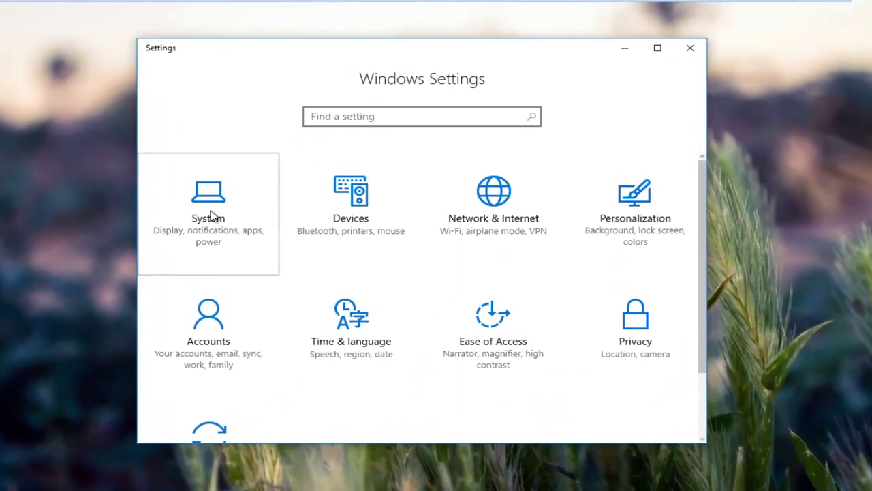
Go to System > Notifications & actions and scroll through its quick actions and notification settings.
{"action": "left_click", "coordinate": [212, 216]}
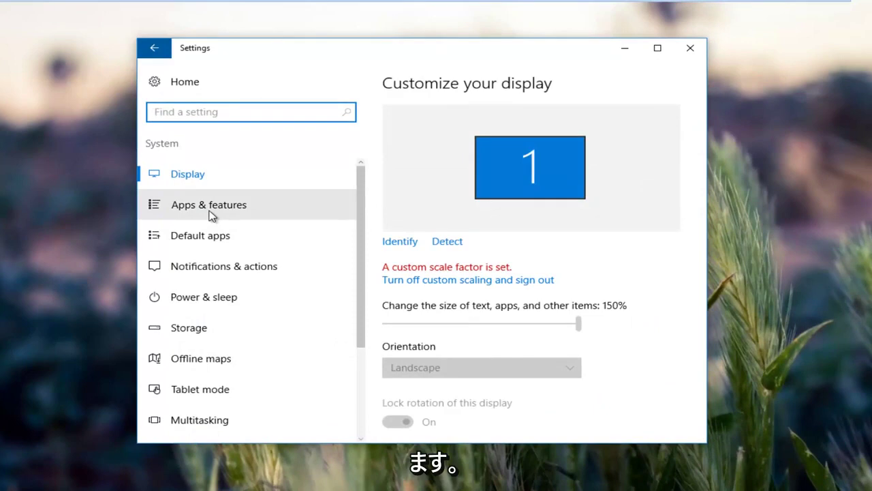
{"action": "left_click", "coordinate": [262, 269]}
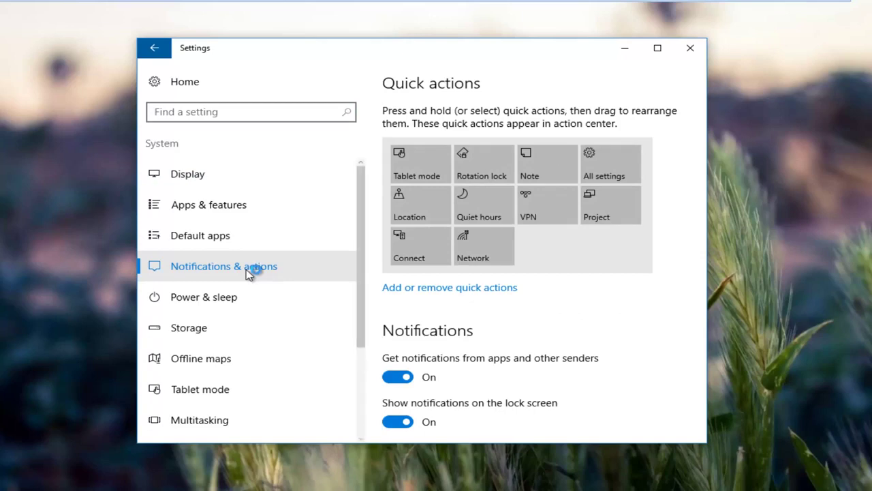
{"action": "scroll", "coordinate": [538, 253], "scroll_direction": "down", "scroll_amount": 5}
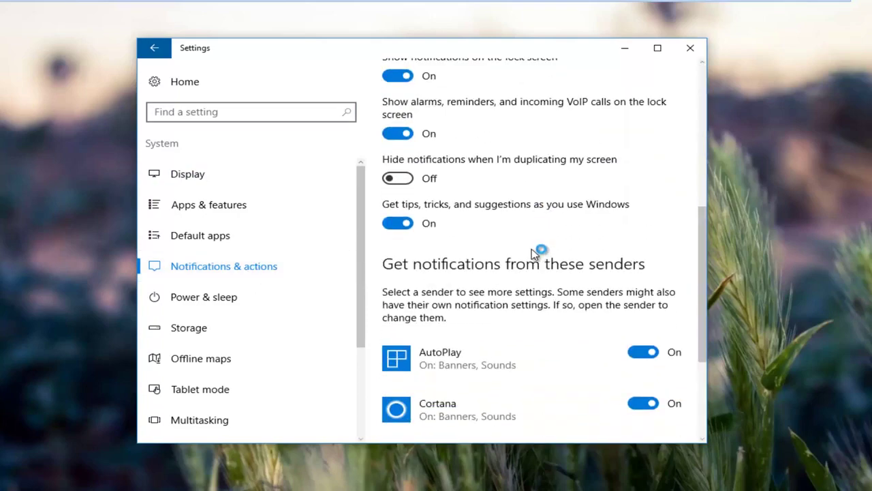
{"action": "scroll", "coordinate": [533, 253], "scroll_direction": "up", "scroll_amount": 2}
{"action": "scroll", "coordinate": [534, 254], "scroll_direction": "down", "scroll_amount": 3}
{"action": "scroll", "coordinate": [533, 254], "scroll_direction": "down", "scroll_amount": 3}
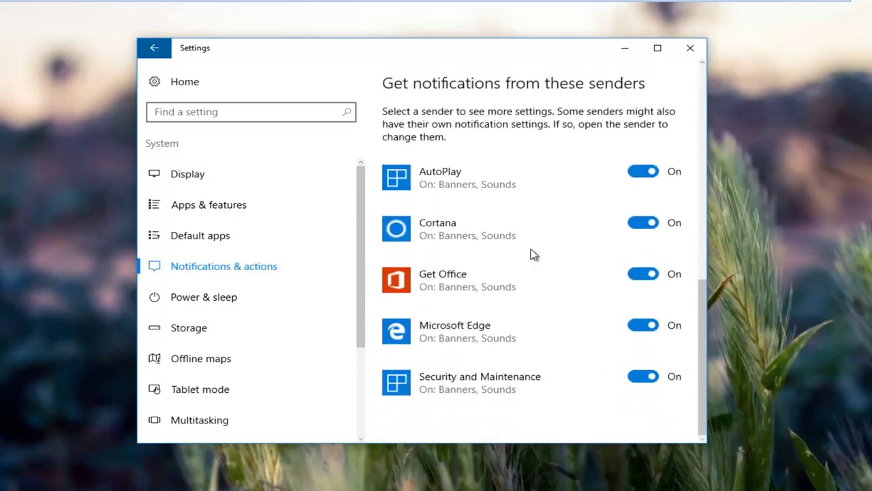
{"action": "scroll", "coordinate": [531, 253], "scroll_direction": "up", "scroll_amount": 5}
{"action": "scroll", "coordinate": [530, 253], "scroll_direction": "up", "scroll_amount": 2}
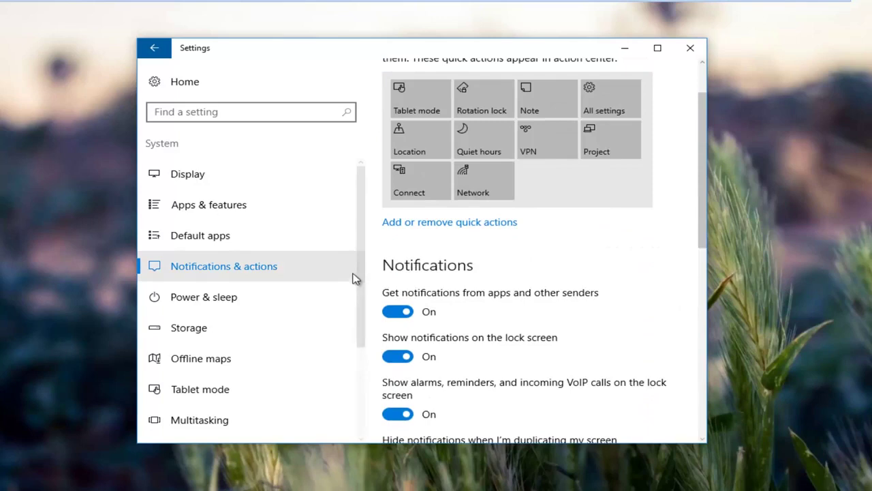
{"action": "scroll", "coordinate": [533, 216], "scroll_direction": "up", "scroll_amount": 1}
{"action": "scroll", "coordinate": [533, 216], "scroll_direction": "up", "scroll_amount": 1}
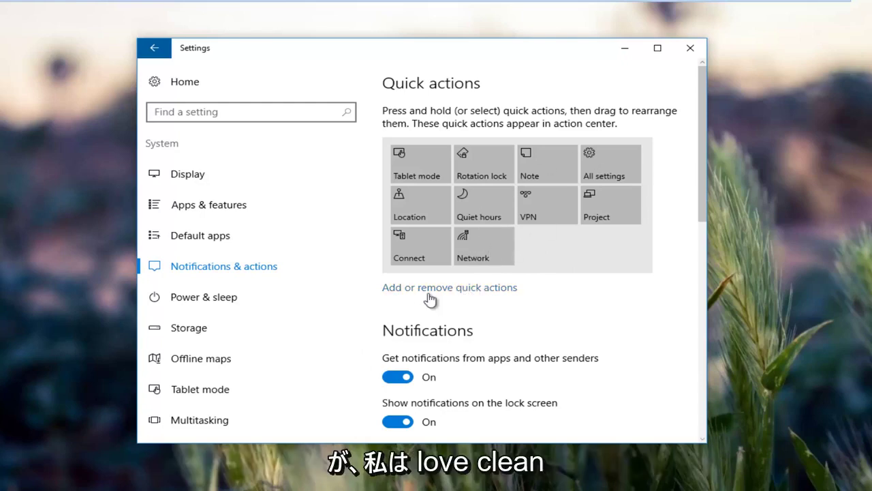
Toggle the Rotation lock quick action off and on again, then return to Notifications & actions.
{"action": "left_click", "coordinate": [455, 292]}
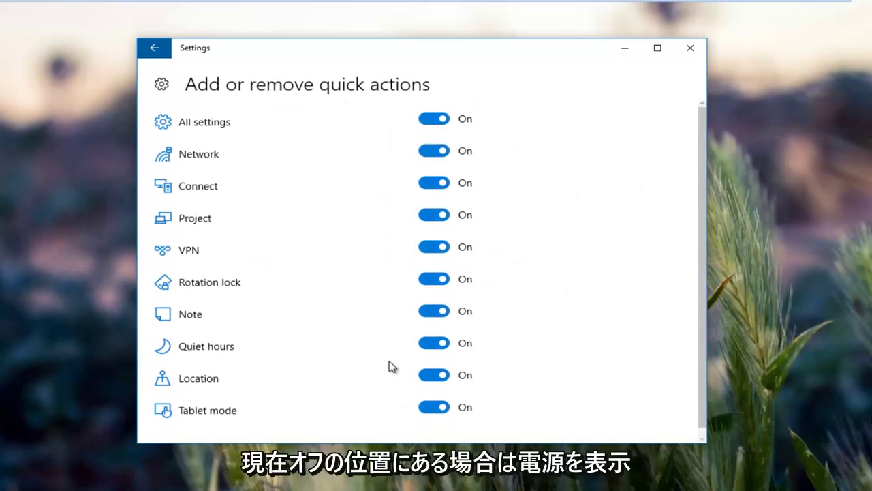
{"action": "left_click", "coordinate": [436, 286]}
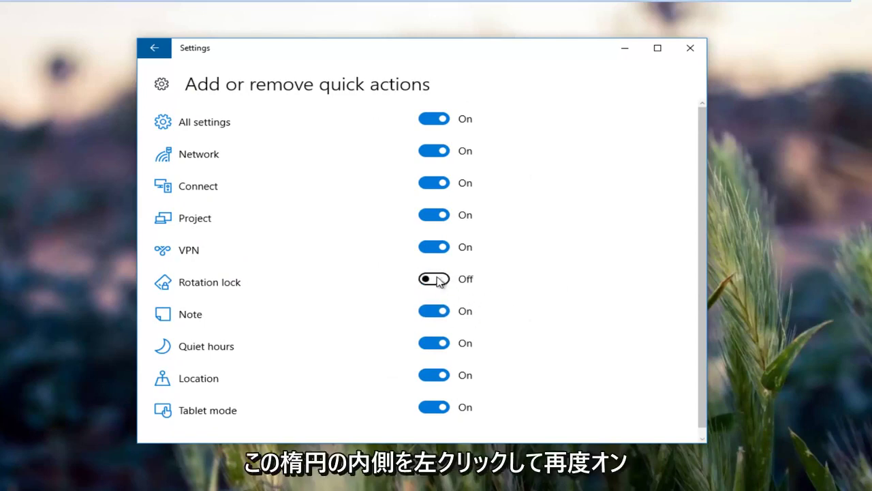
{"action": "left_click", "coordinate": [436, 280]}
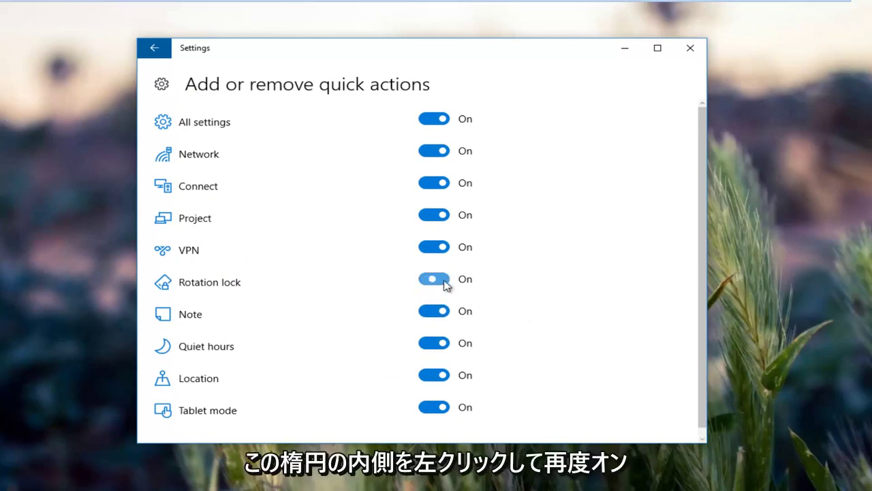
{"action": "left_click", "coordinate": [153, 50]}
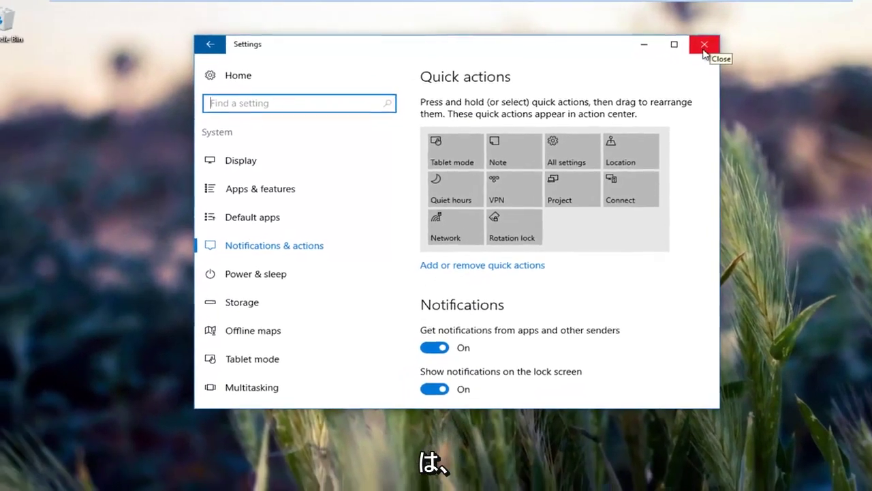
Close Settings and launch Device Manager by searching 'device manager' from Start.
{"action": "left_click", "coordinate": [706, 45]}
{"action": "key", "text": "super"}
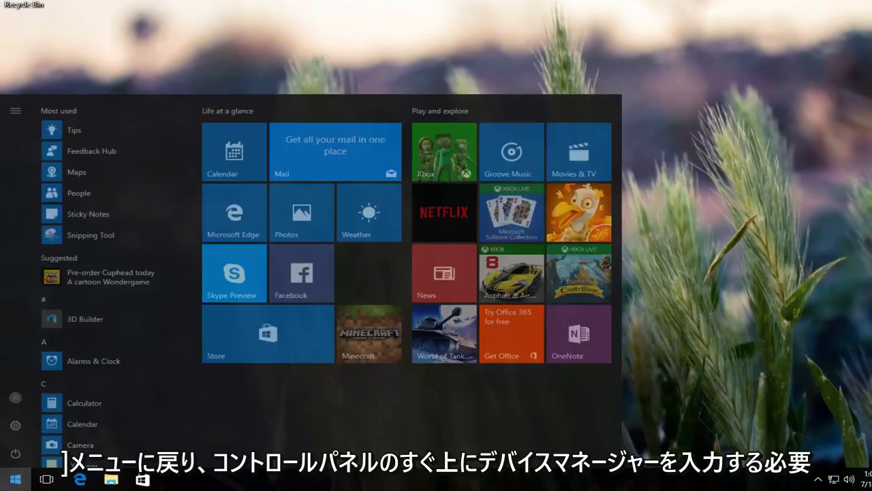
{"action": "type", "text": "device"}
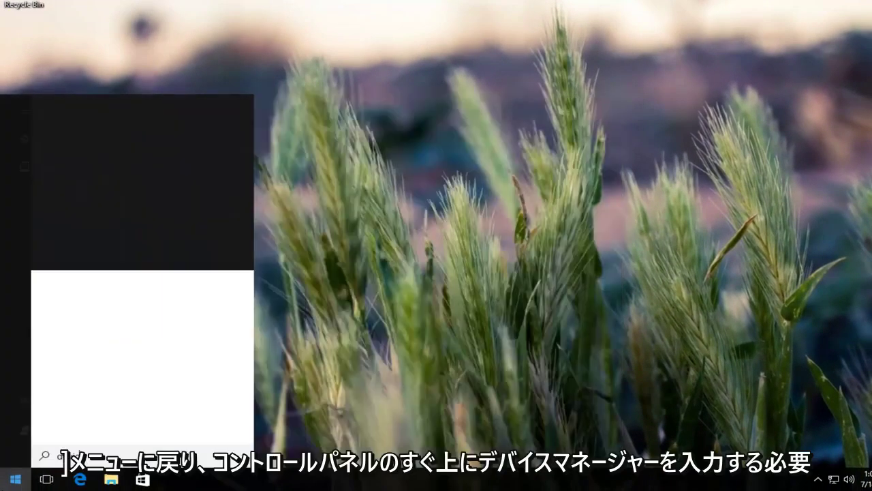
{"action": "type", "text": " manager"}
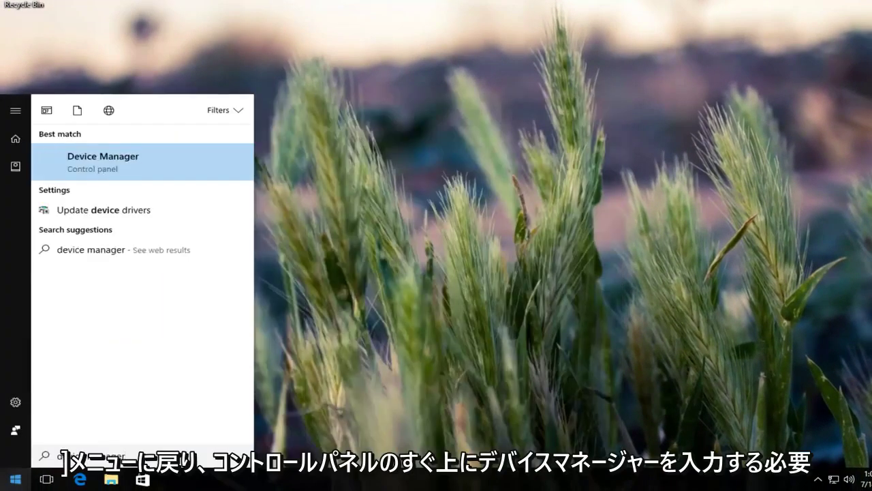
{"action": "left_click", "coordinate": [103, 164]}
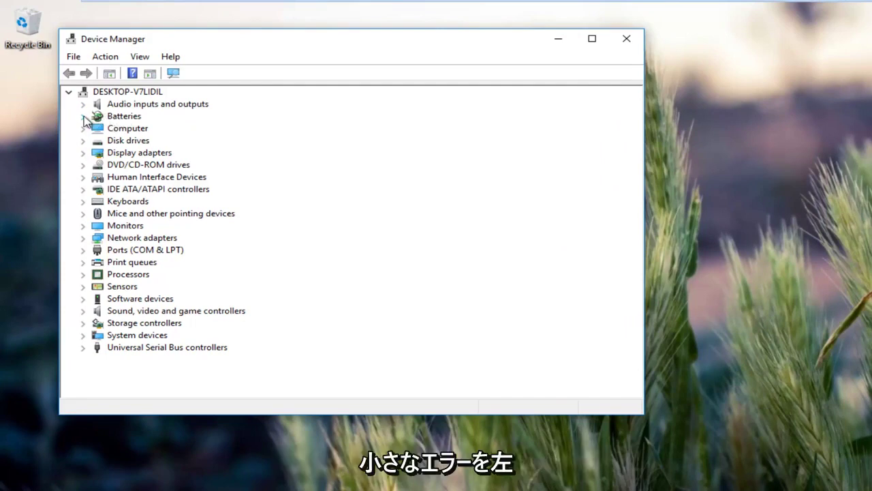
Expand Batteries and review the Microsoft AC Adapter's Properties and right-click menu.
{"action": "left_click", "coordinate": [83, 117]}
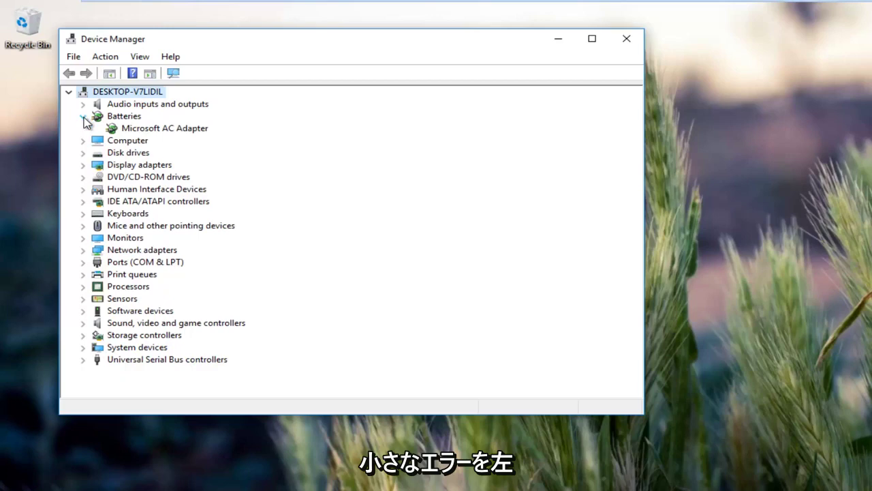
{"action": "left_click", "coordinate": [143, 127]}
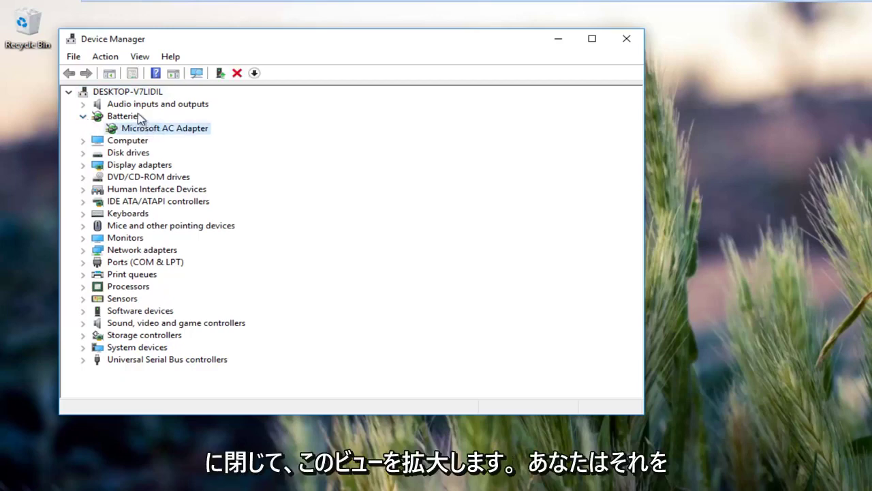
{"action": "double_click", "coordinate": [145, 130]}
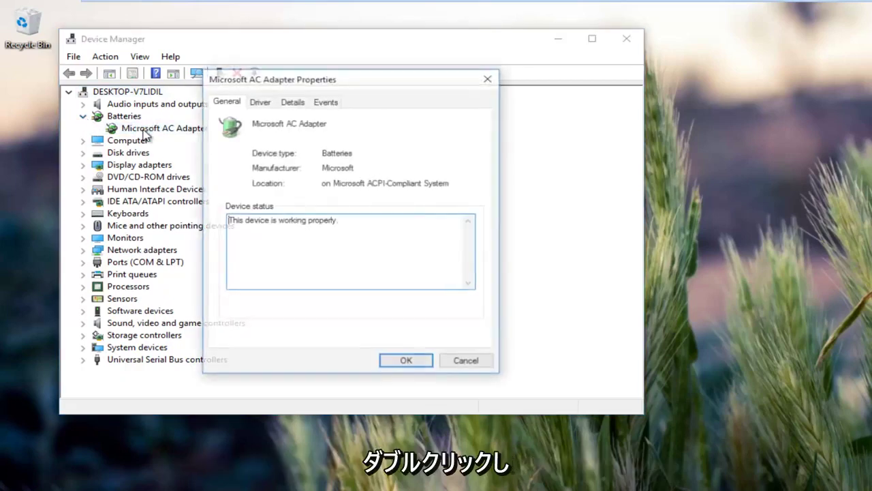
{"action": "left_click", "coordinate": [489, 78]}
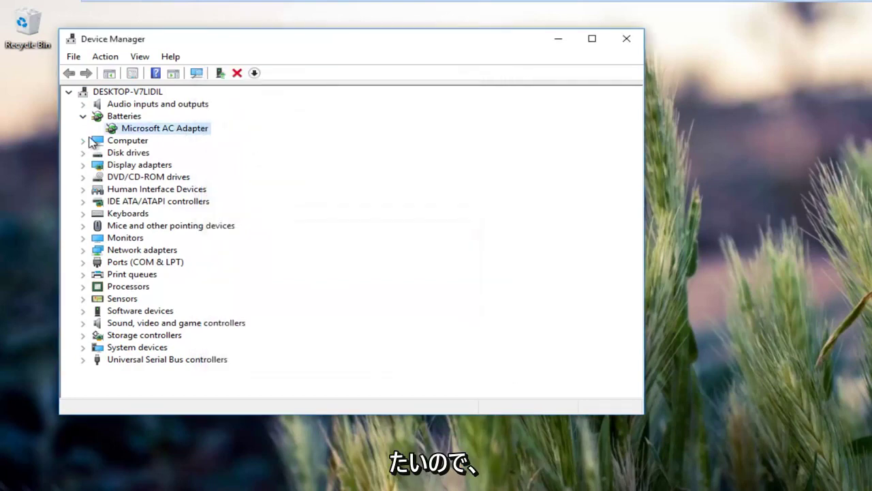
{"action": "right_click", "coordinate": [129, 131]}
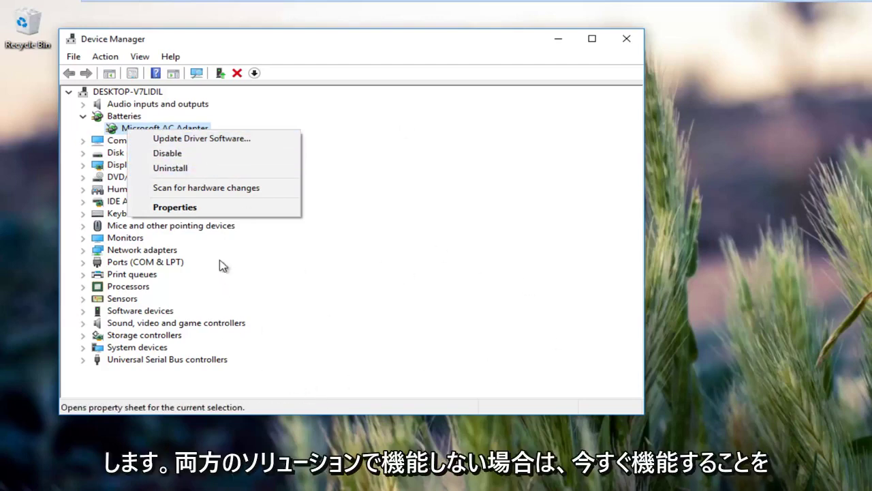
{"action": "left_click", "coordinate": [219, 30]}
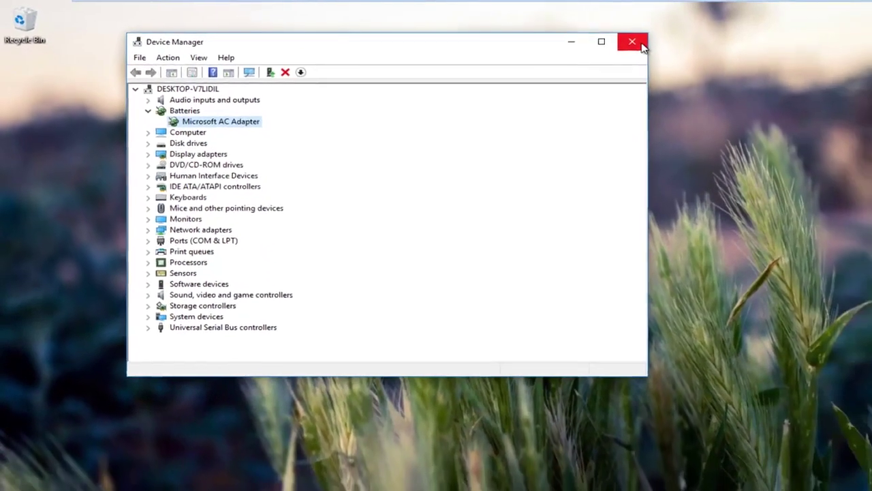
Close the Device Manager window, leaving the desktop clear.
{"action": "left_click", "coordinate": [640, 44]}
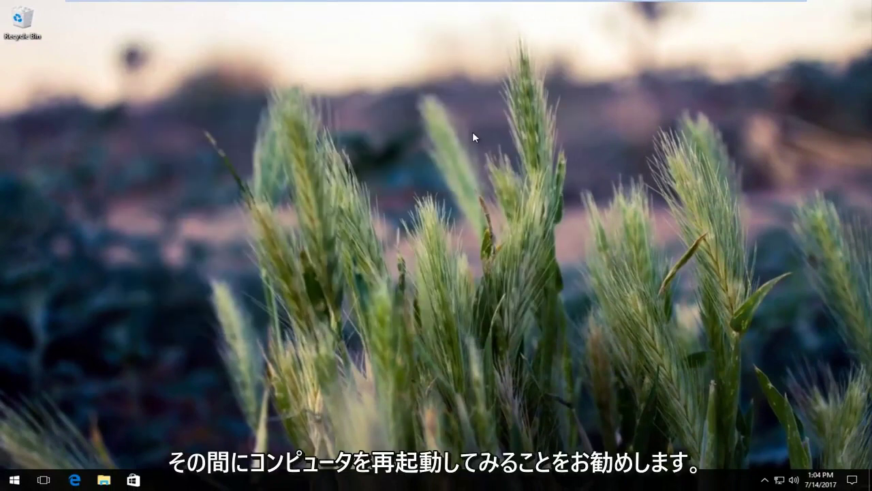